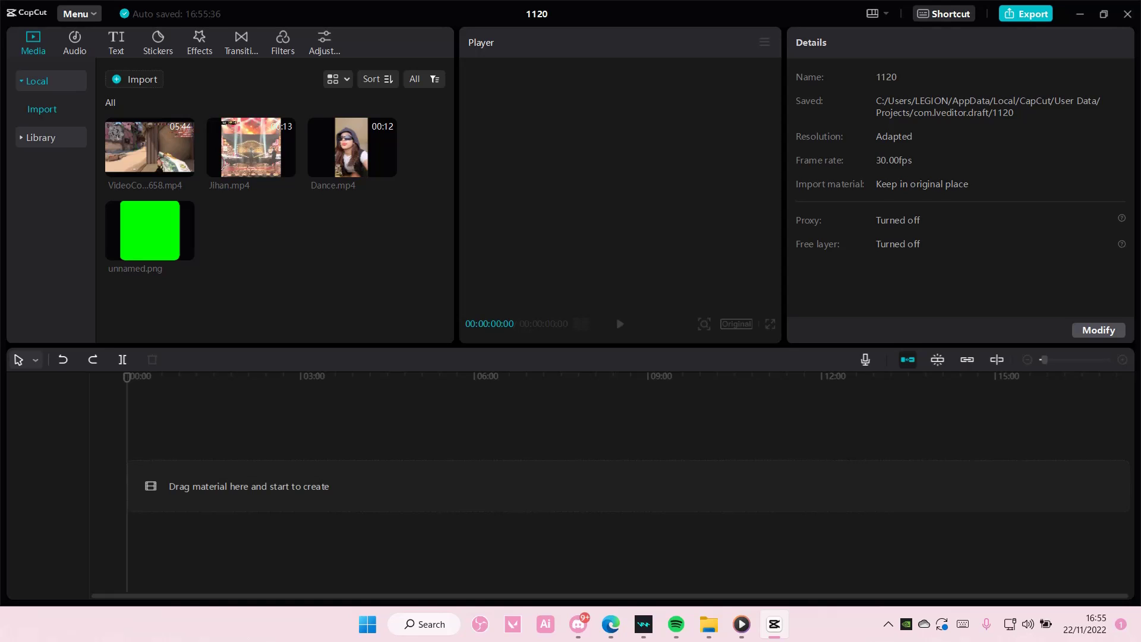
Check the installed CapCut version and look for updates via Menu > More.
left_click(77, 14)
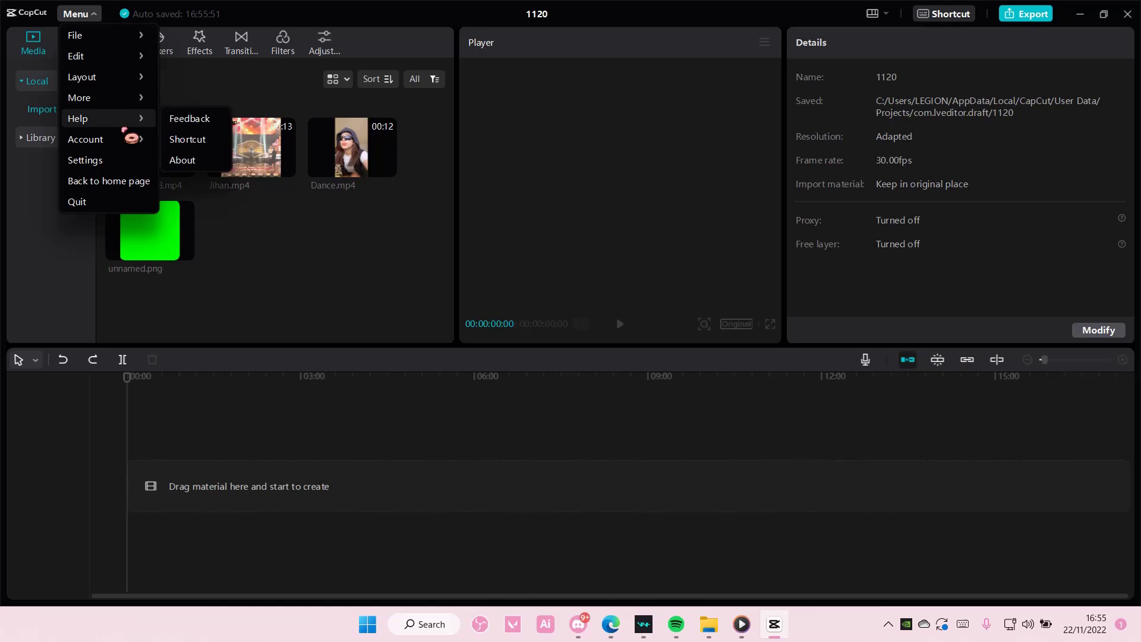
mouse_move(99, 98)
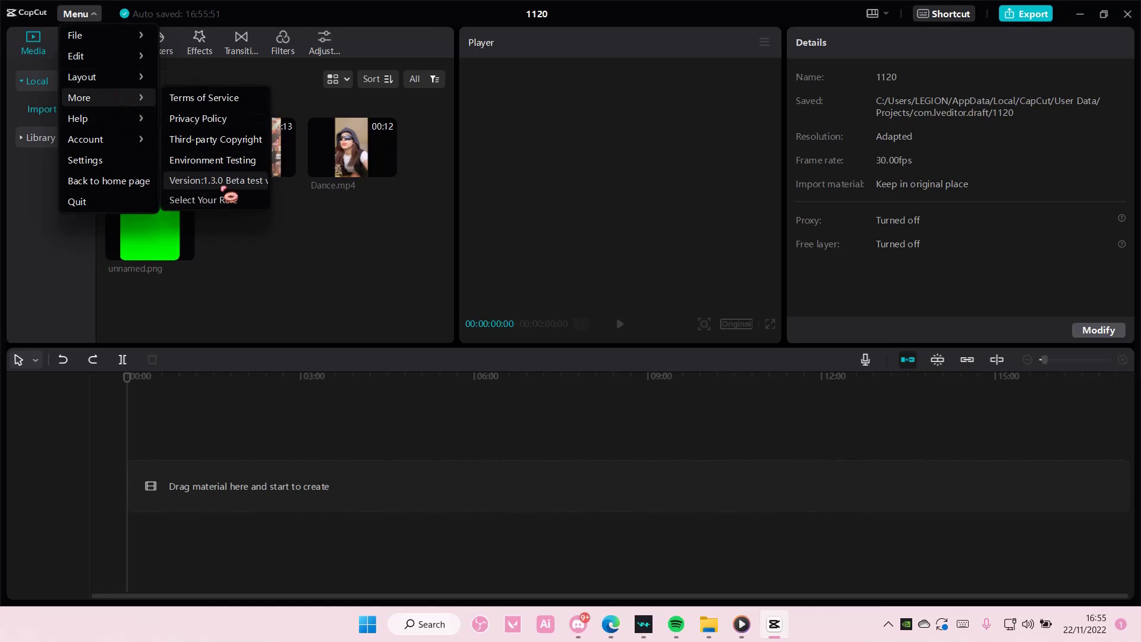
left_click(227, 184)
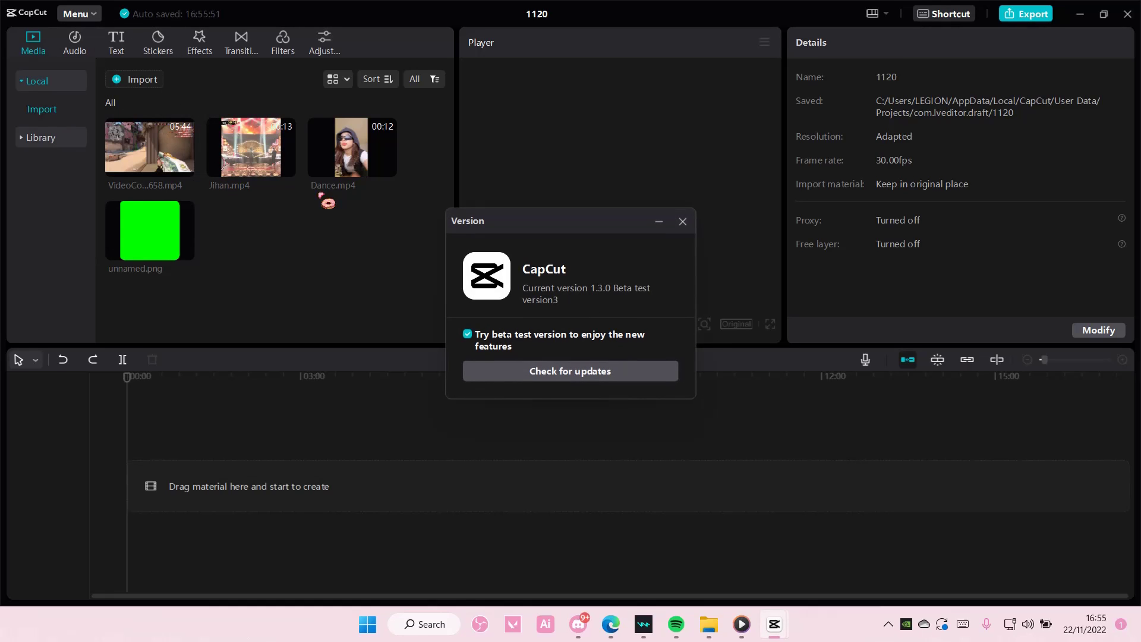
left_click(590, 372)
left_click(682, 222)
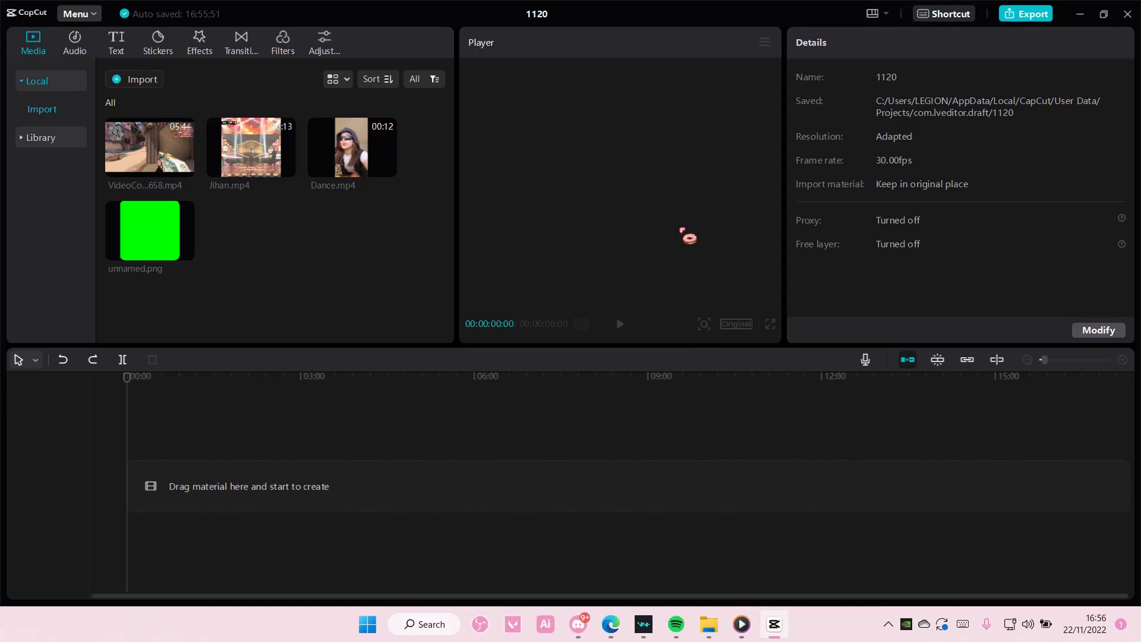
Add the VideoCompilation clip, separate its audio, and delete the video part.
left_click(188, 169)
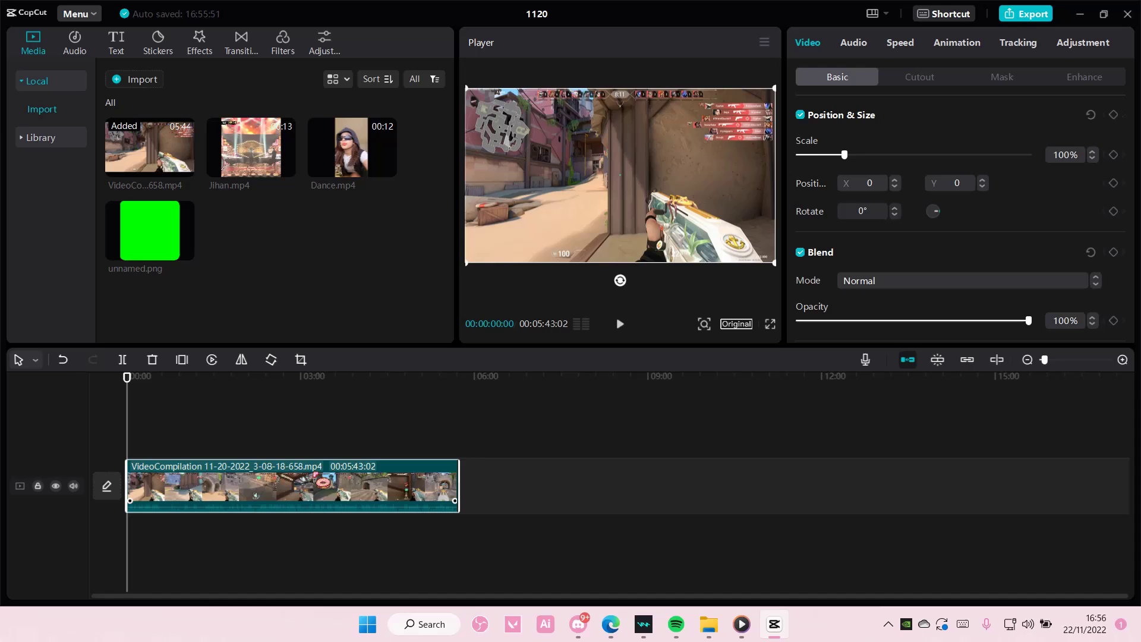
right_click(317, 480)
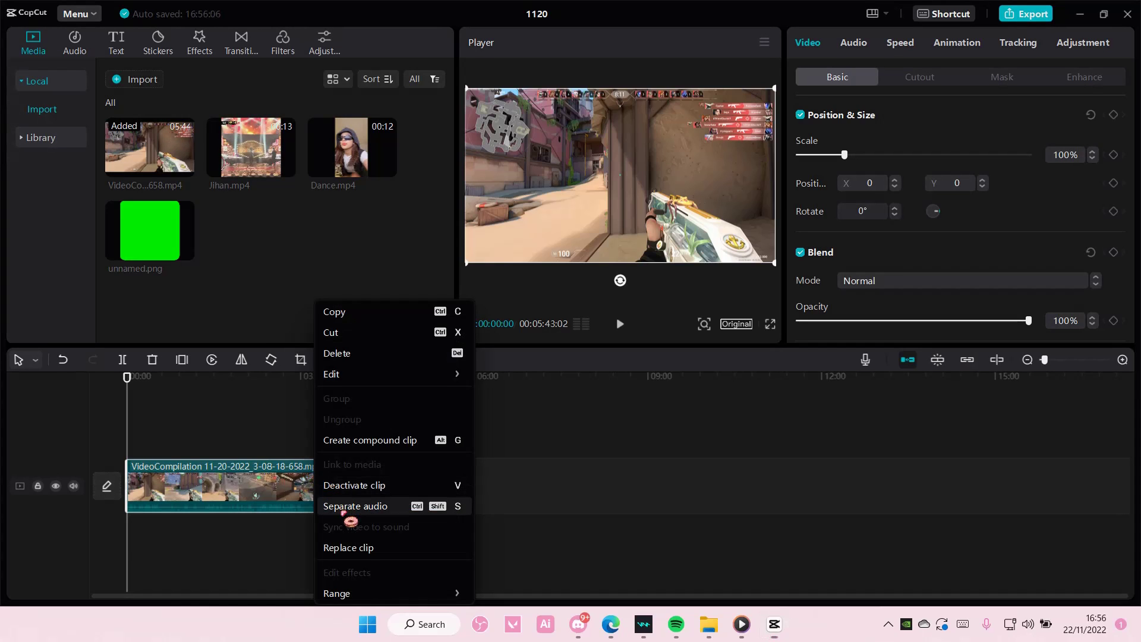
left_click(351, 506)
key("Delete")
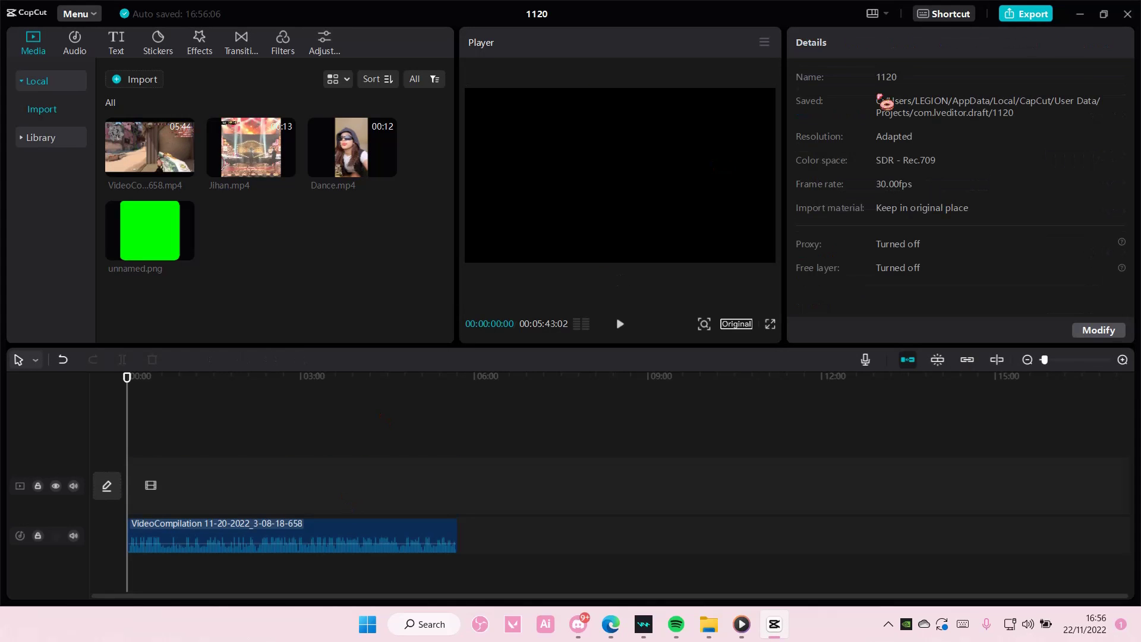
Export audio only, without video, as an MP3 titled 'sound', replacing the title '1120'.
left_click(1026, 16)
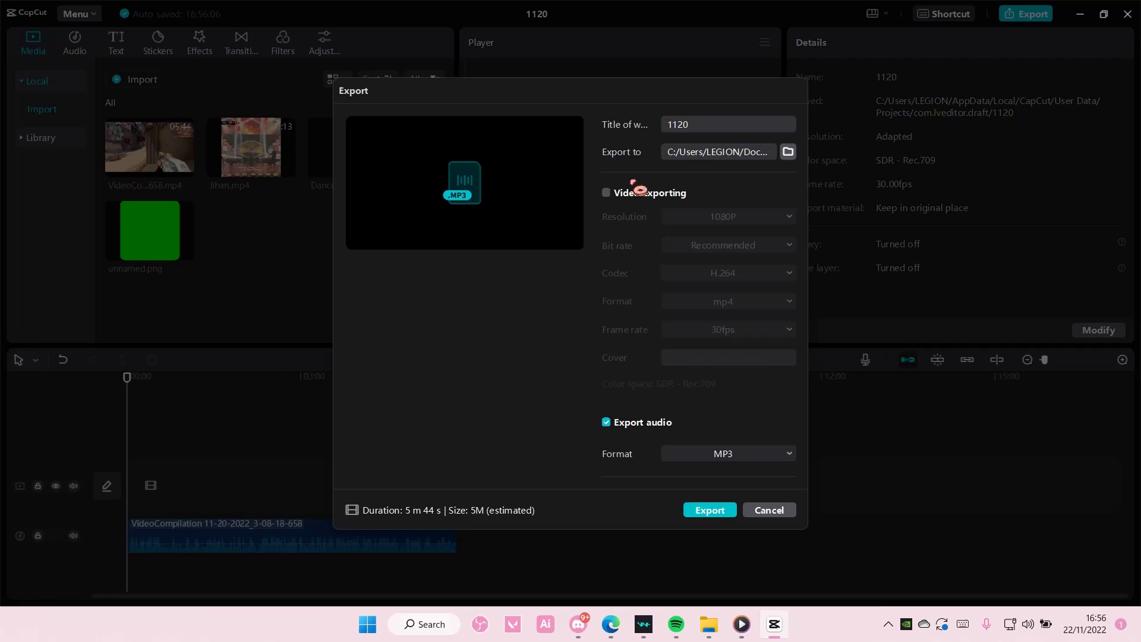
left_click(614, 197)
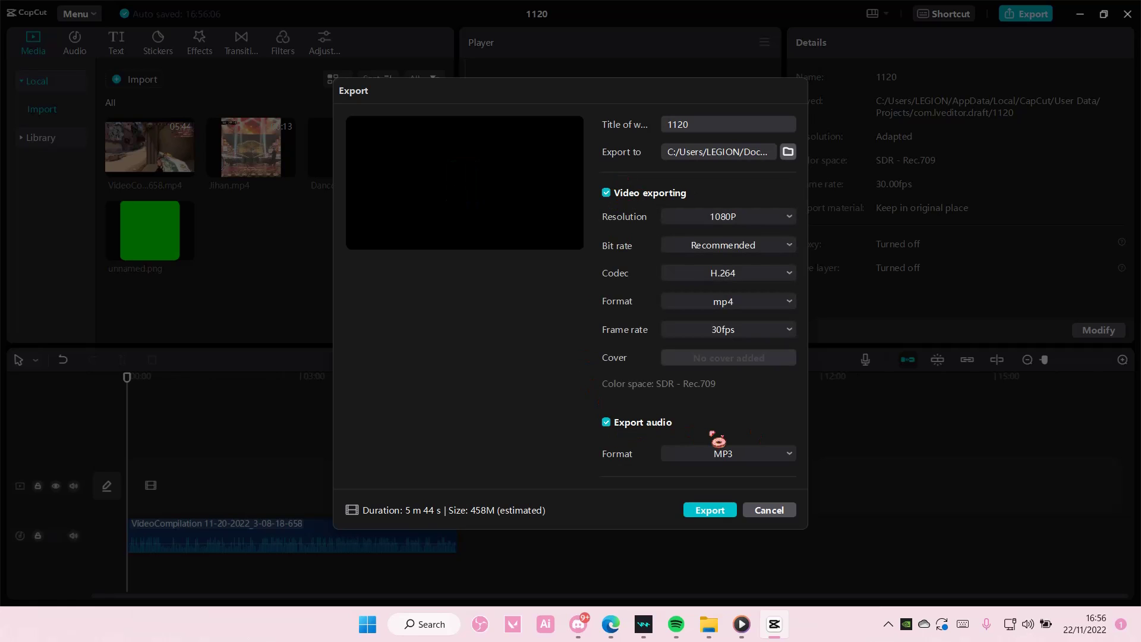
left_click(610, 198)
left_click(609, 425)
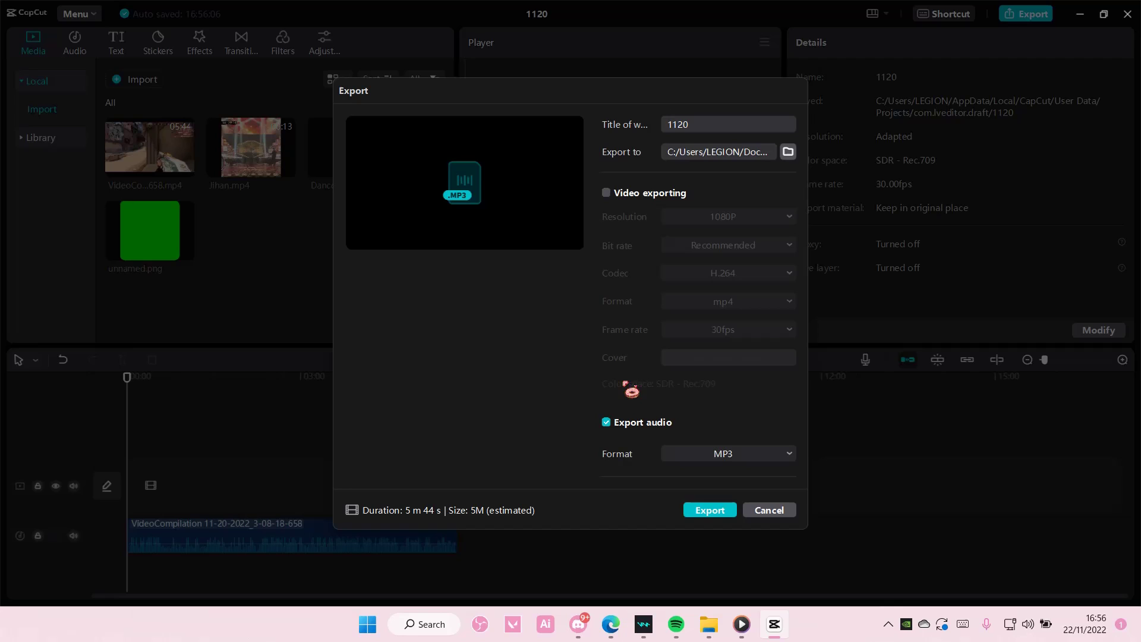
left_click_drag(742, 132, 612, 125)
key("BackSpace")
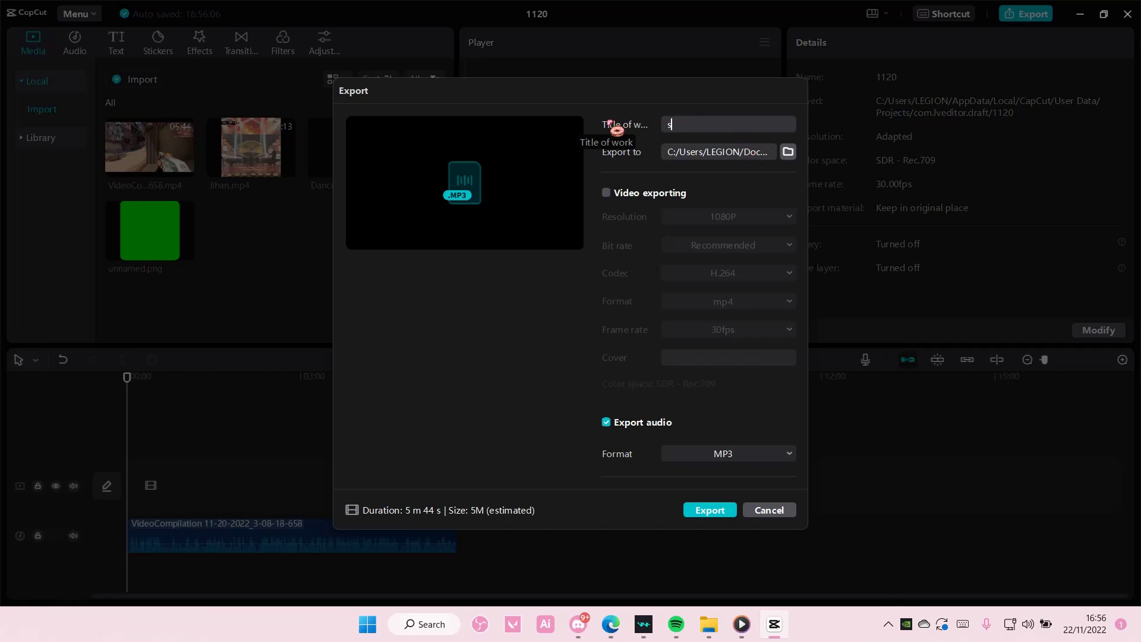
type("sound")
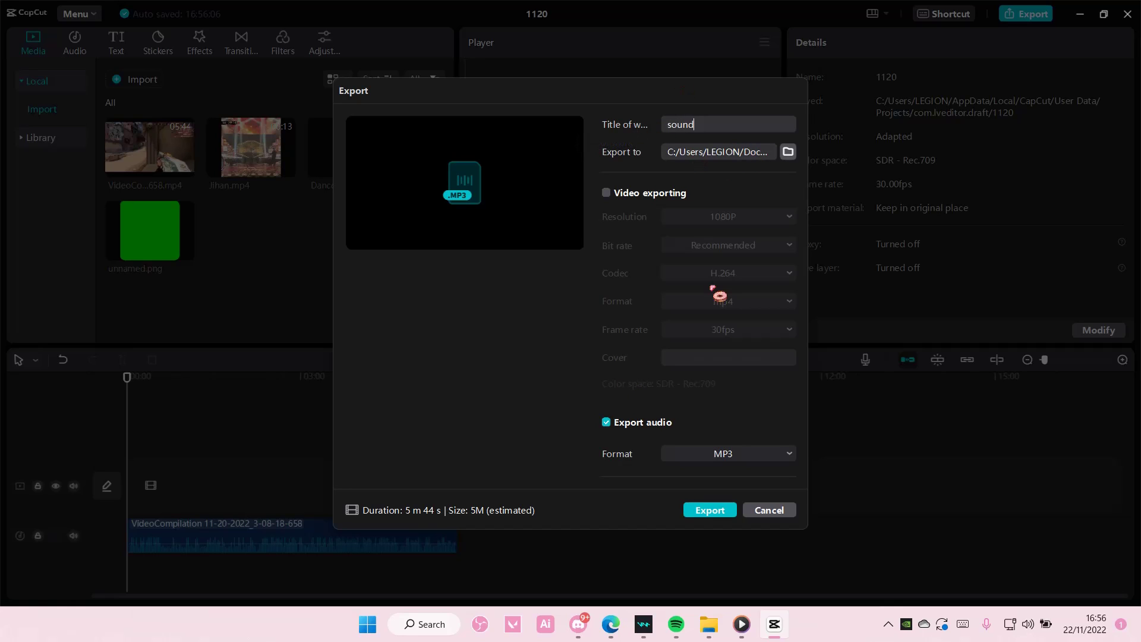
left_click(750, 453)
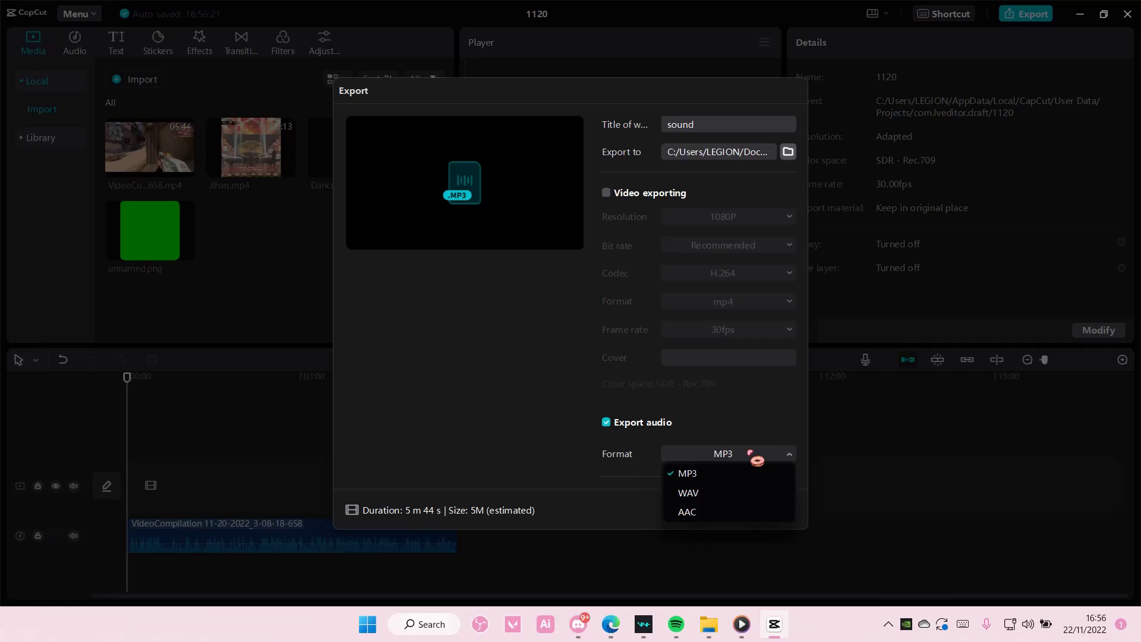
left_click(749, 453)
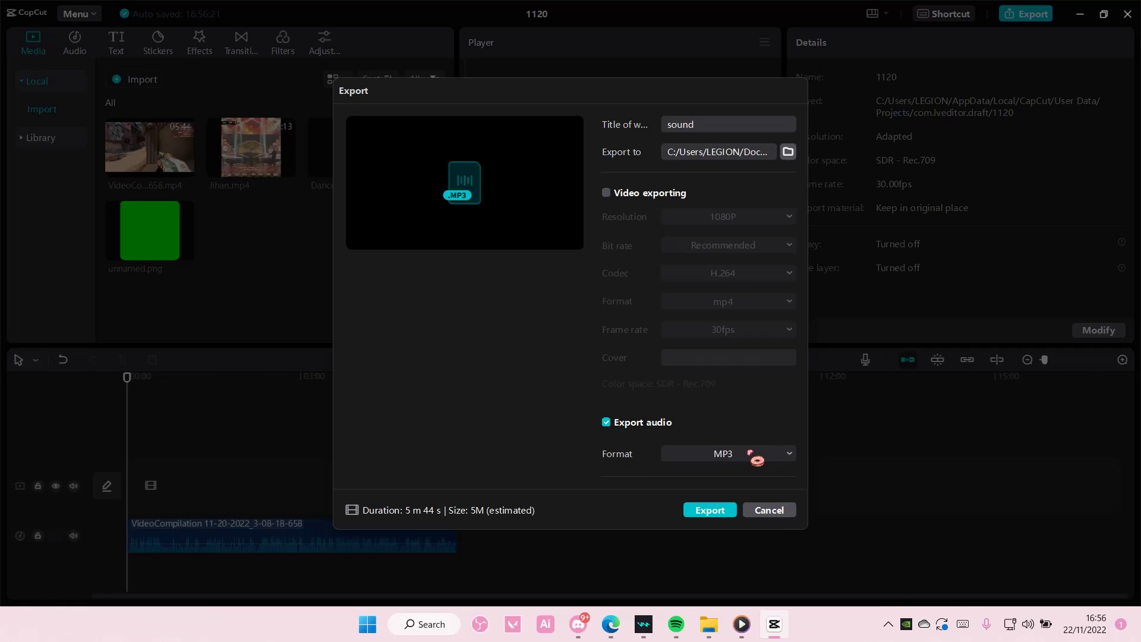
left_click(725, 514)
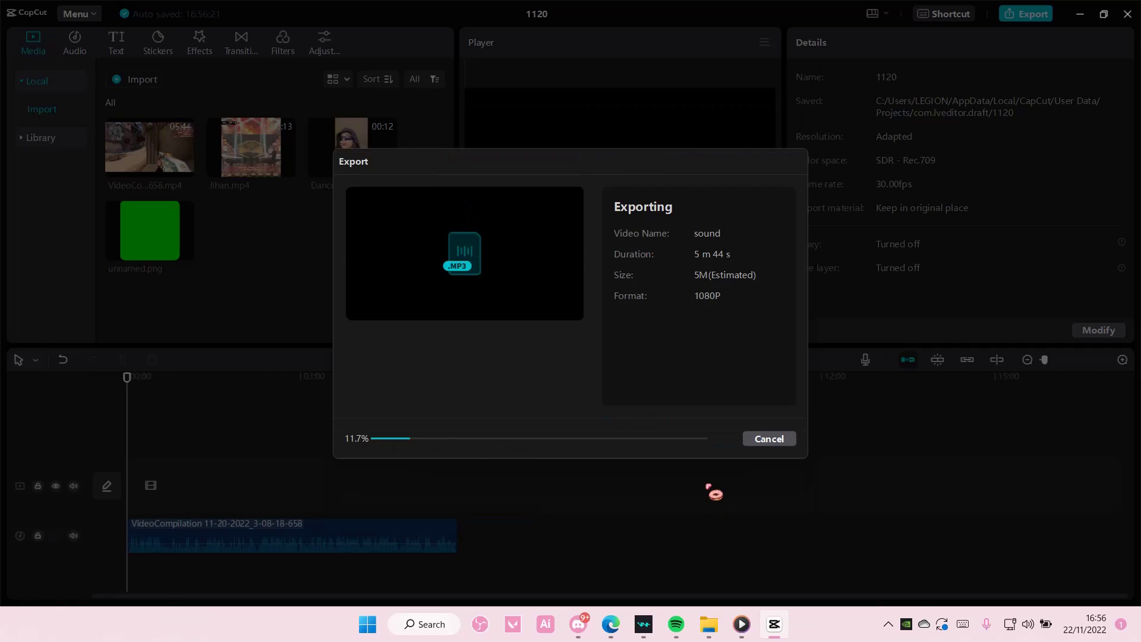